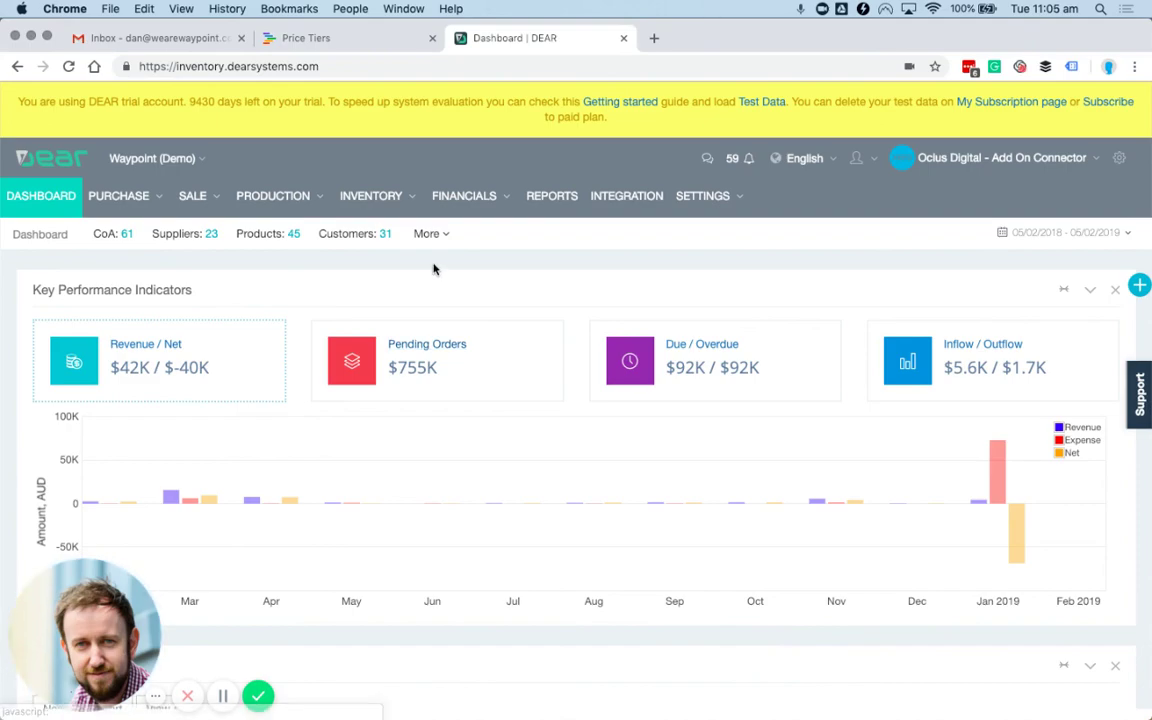
Step: Open the all-products inventory list and start a custom prices import from it
{"action": "mouse_move", "coordinate": [371, 193]}
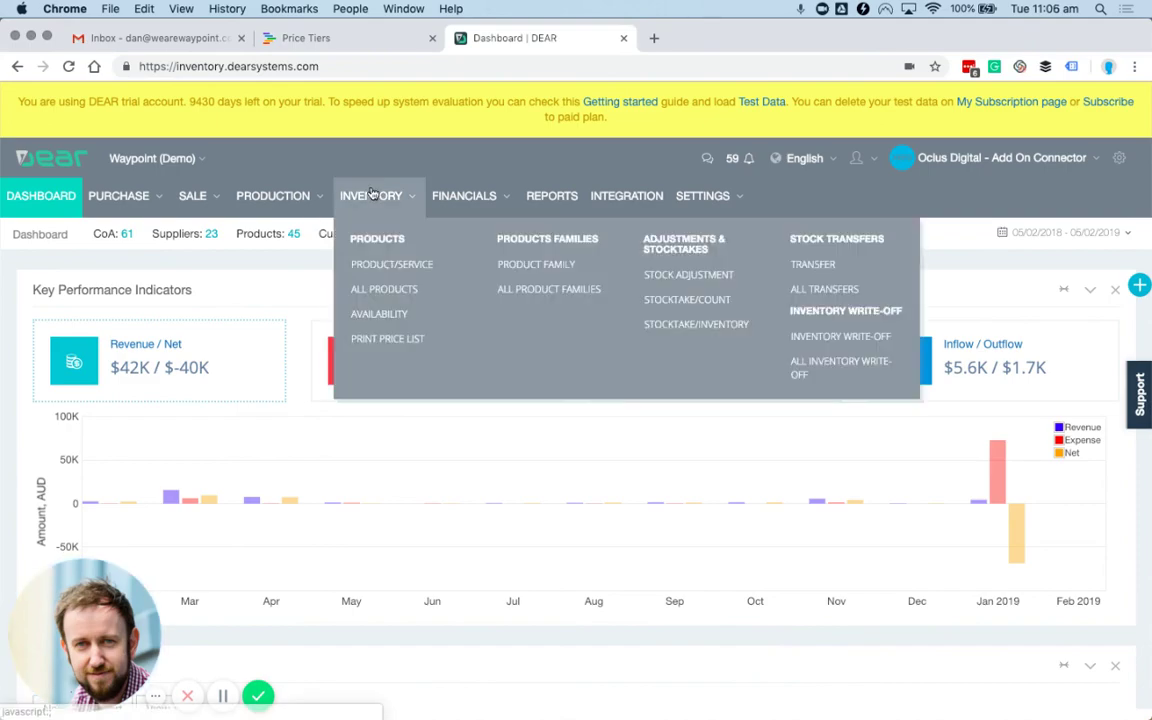
{"action": "left_click", "coordinate": [378, 296]}
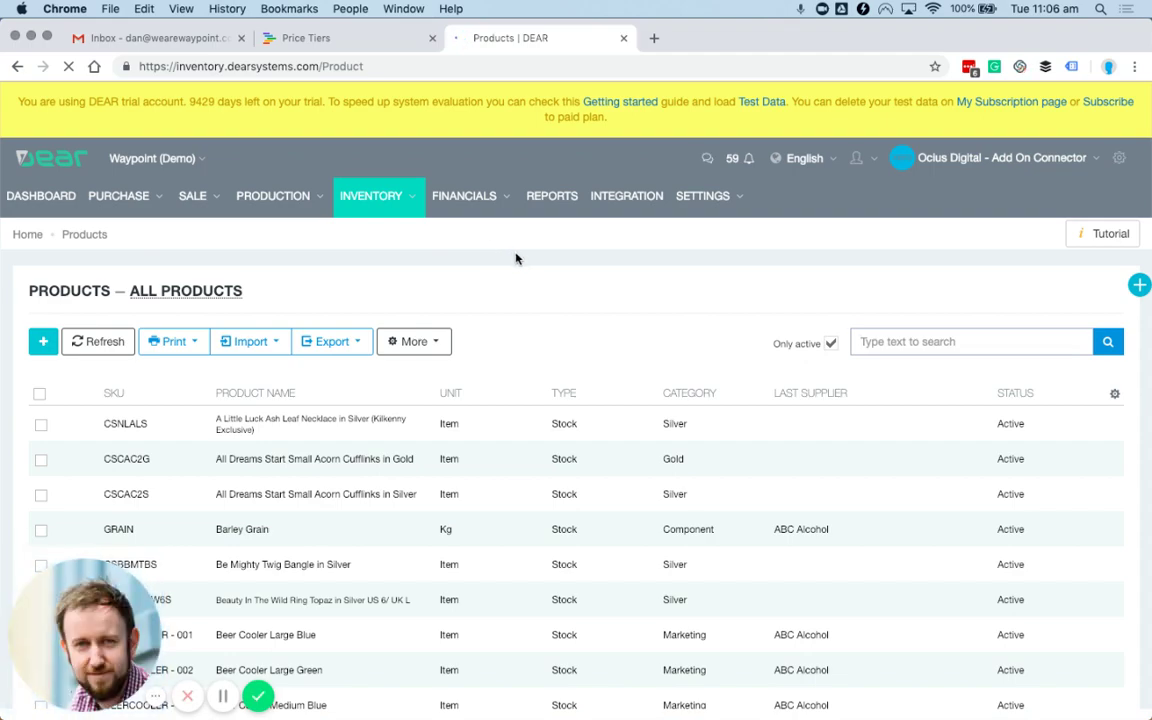
{"action": "scroll", "coordinate": [519, 265], "scroll_direction": "down", "scroll_amount": 1}
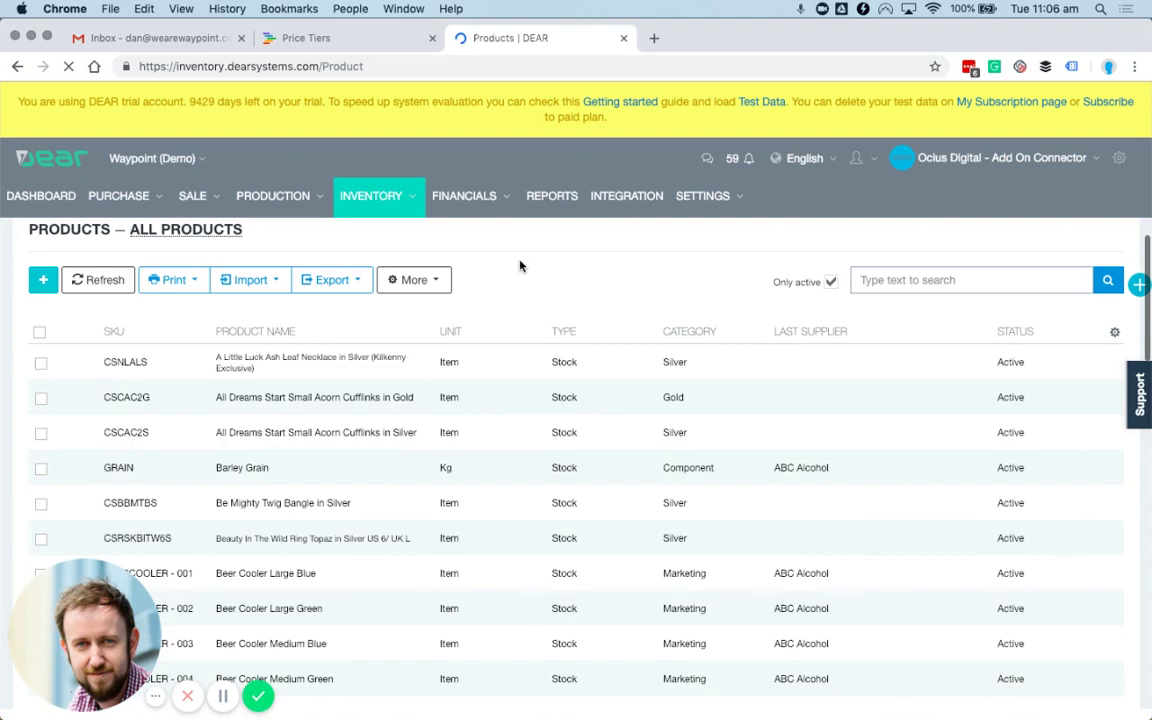
{"action": "left_click", "coordinate": [260, 284]}
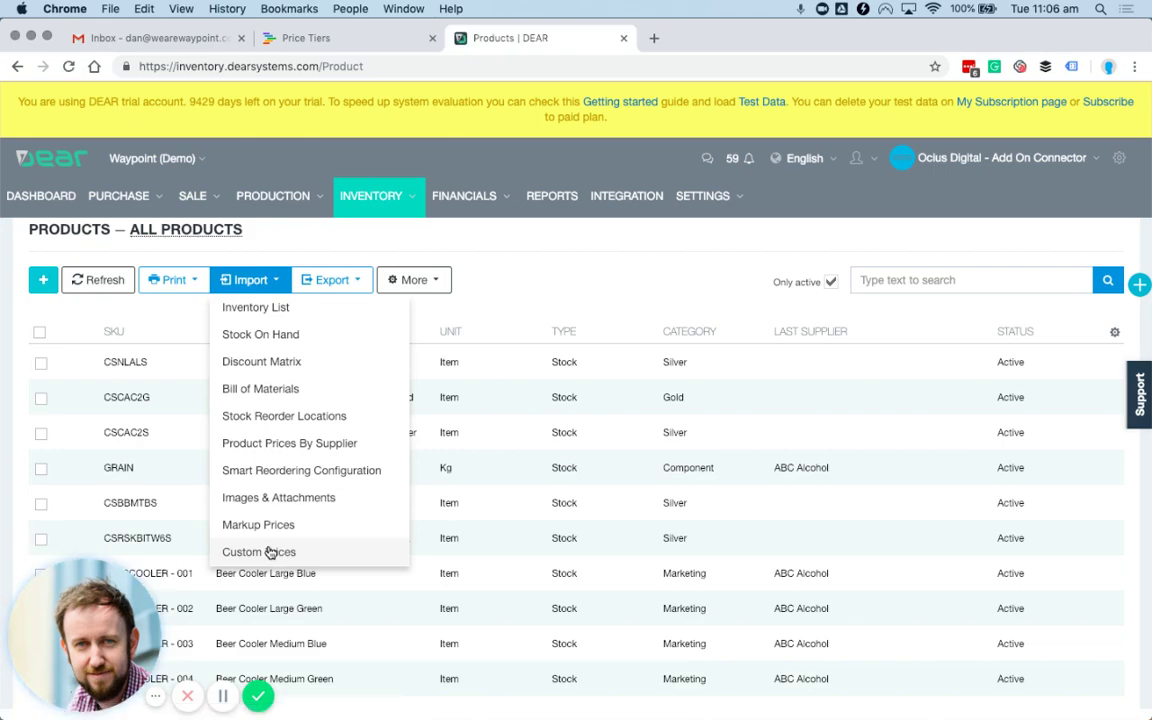
{"action": "left_click", "coordinate": [268, 552]}
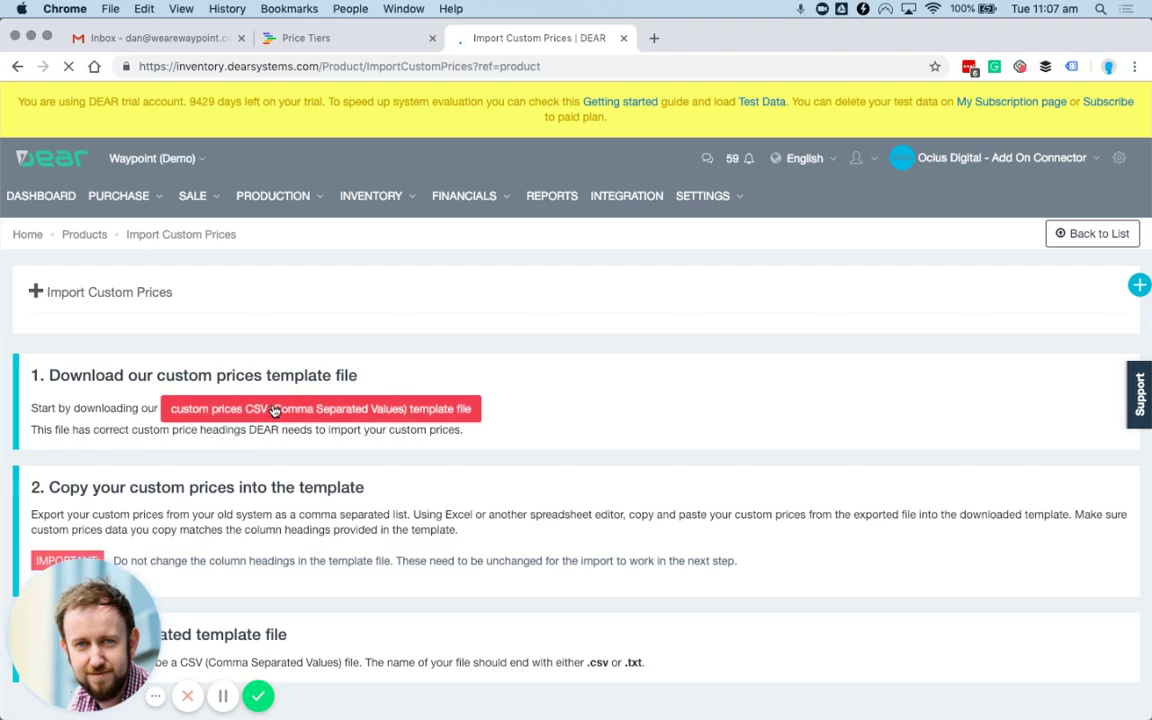
Step: Get the custom prices CSV template file and review the import's column requirements, then collapse them
{"action": "scroll", "coordinate": [552, 405], "scroll_direction": "down", "scroll_amount": 2}
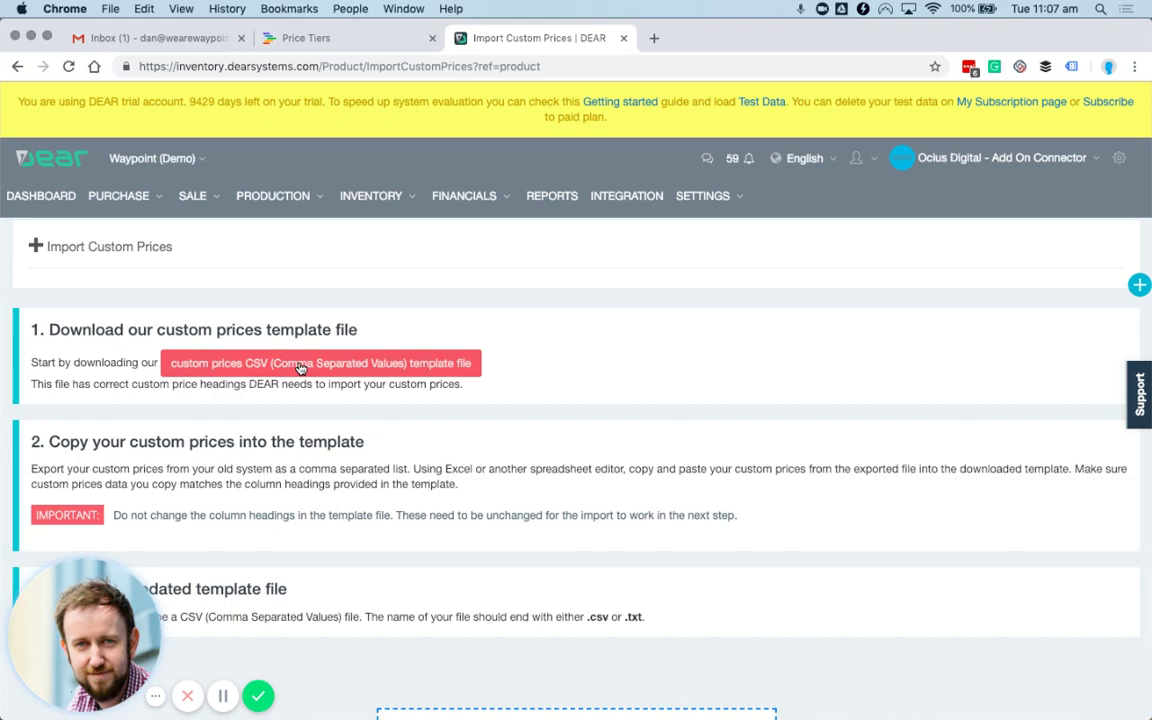
{"action": "left_click", "coordinate": [226, 698]}
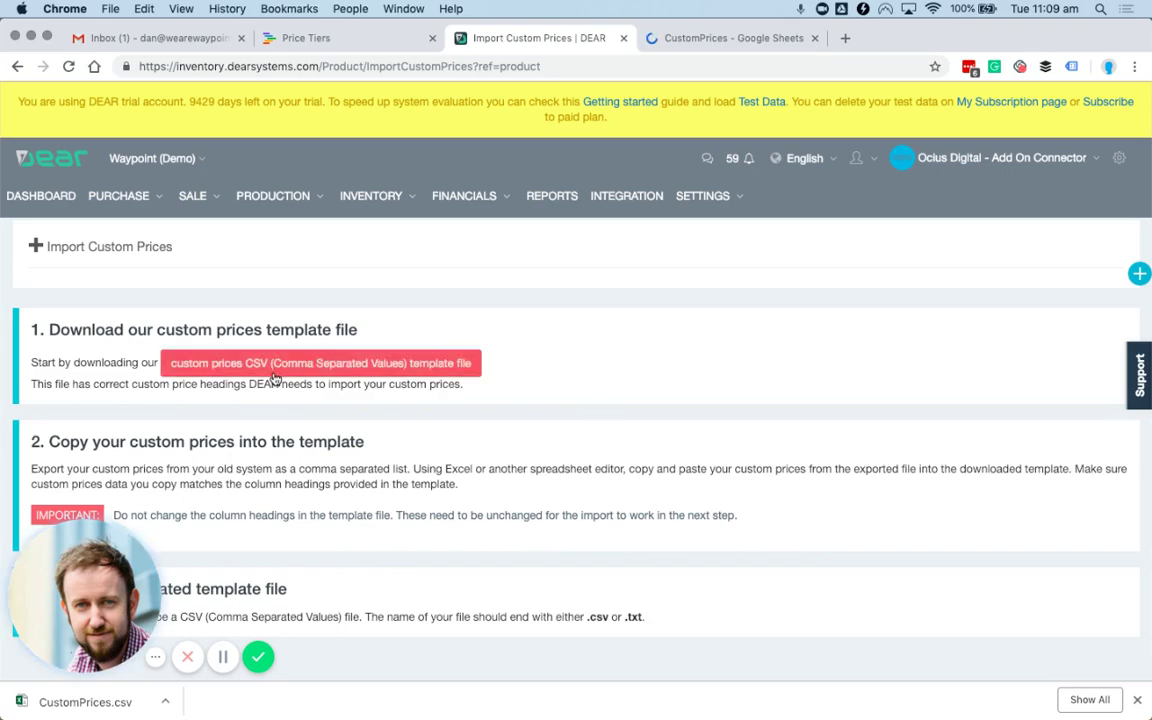
{"action": "left_click", "coordinate": [46, 244]}
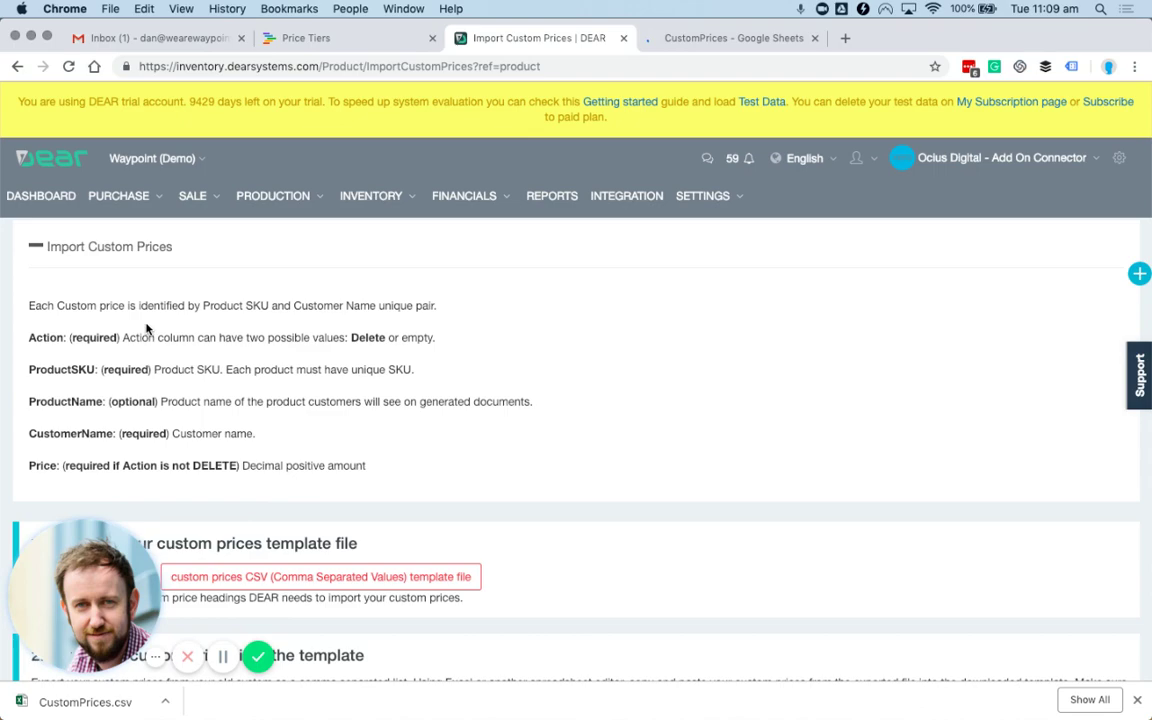
{"action": "left_click", "coordinate": [34, 246]}
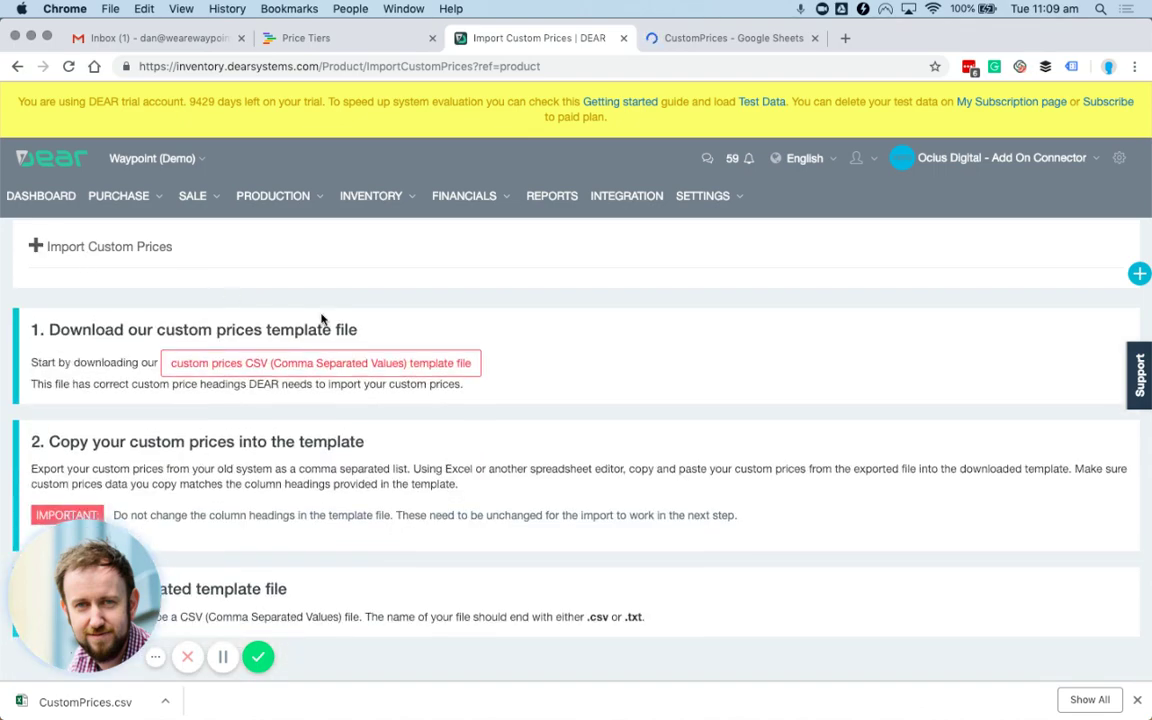
{"action": "scroll", "coordinate": [545, 314], "scroll_direction": "down", "scroll_amount": 5}
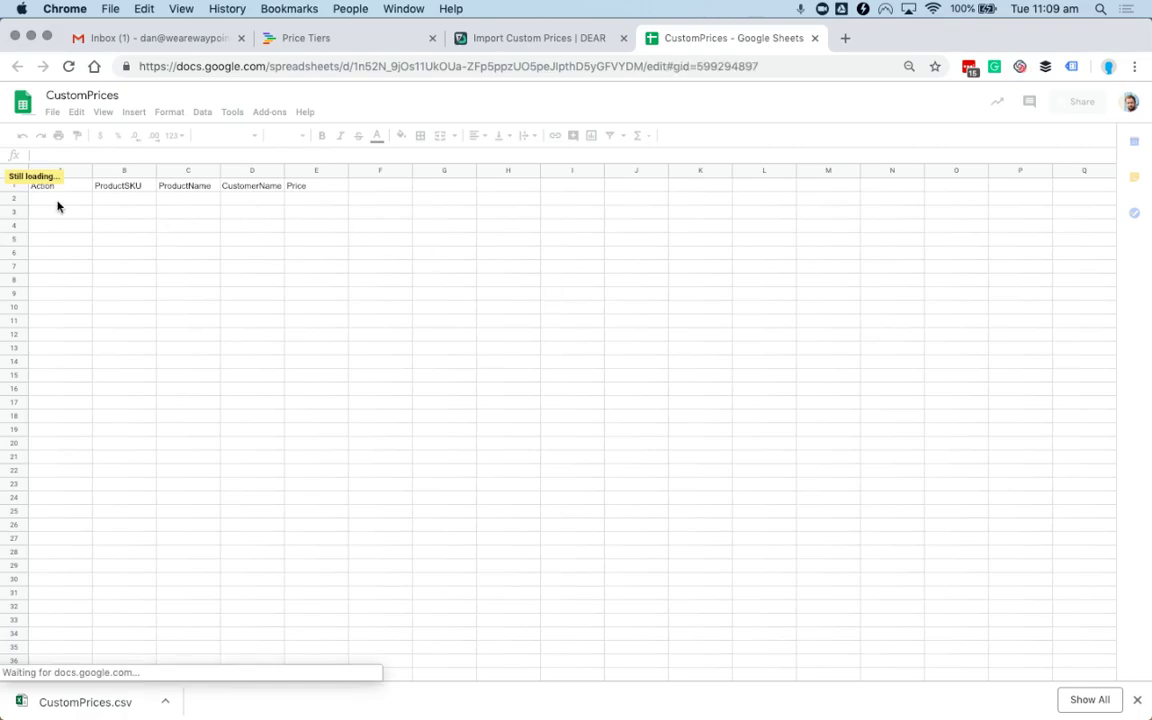
Step: In the CustomPrices sheet in Google Sheets, enter SOCCERBALL as the ProductSKU and Soccer Ball as the ProductName in row 2
{"action": "left_click", "coordinate": [58, 203]}
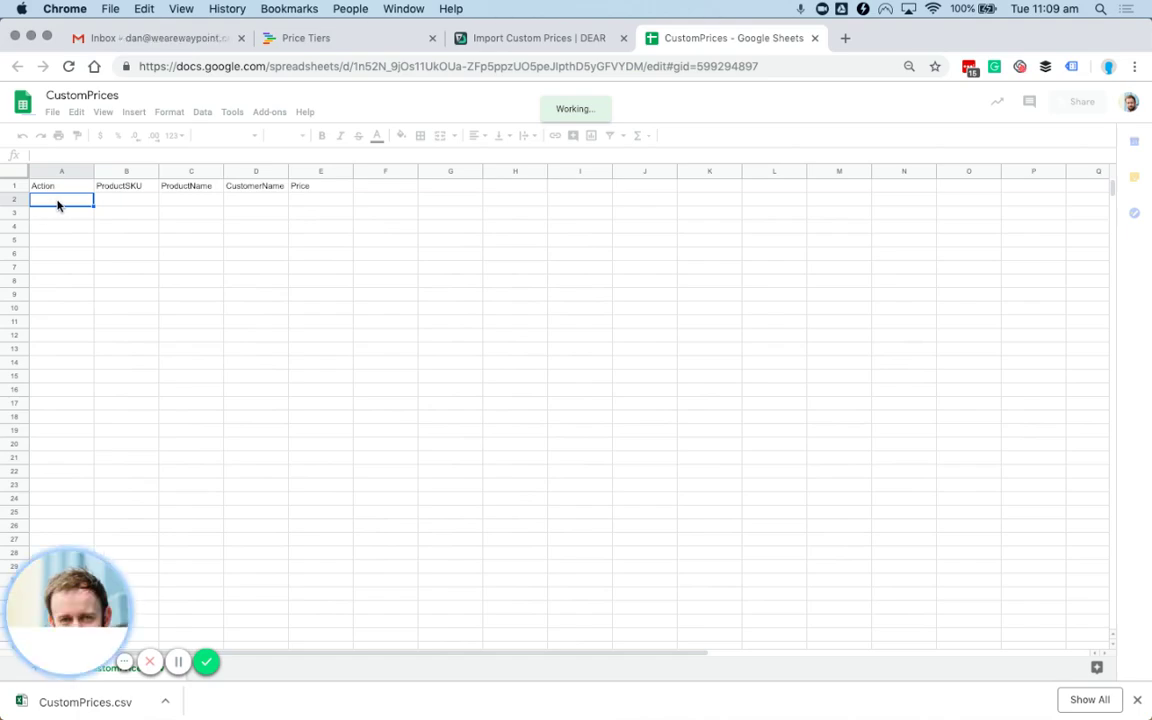
{"action": "left_click", "coordinate": [113, 204]}
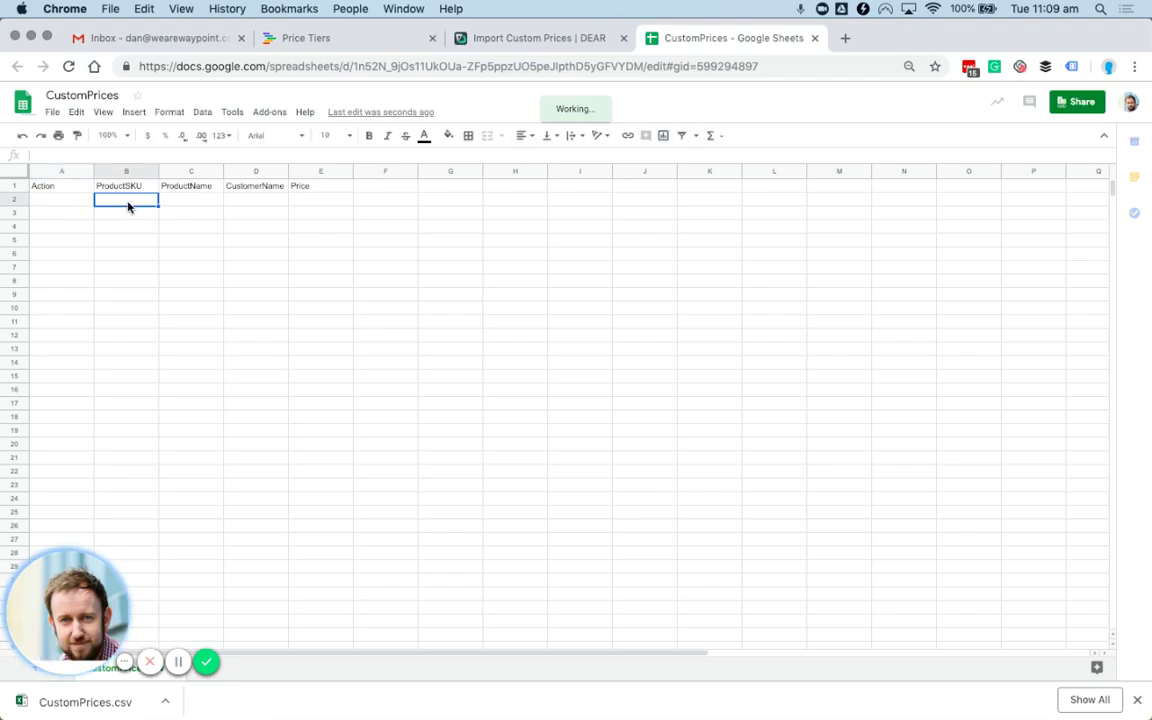
{"action": "type", "text": "SOCCERBALL"}
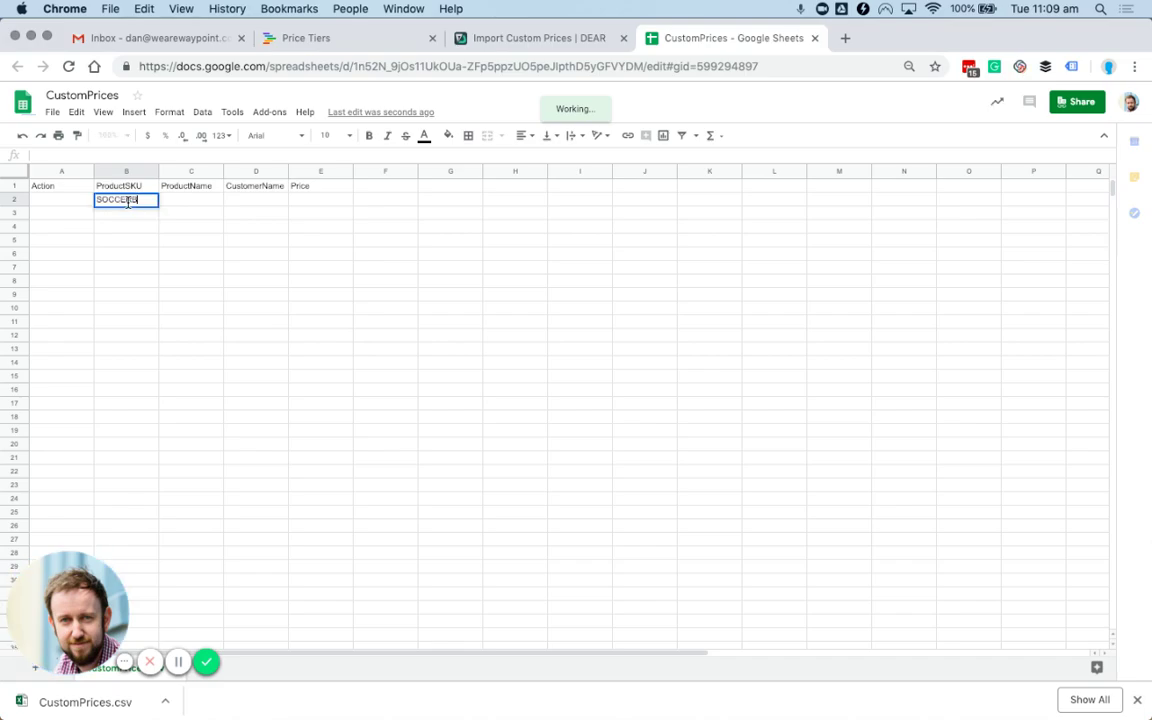
{"action": "left_click", "coordinate": [190, 203]}
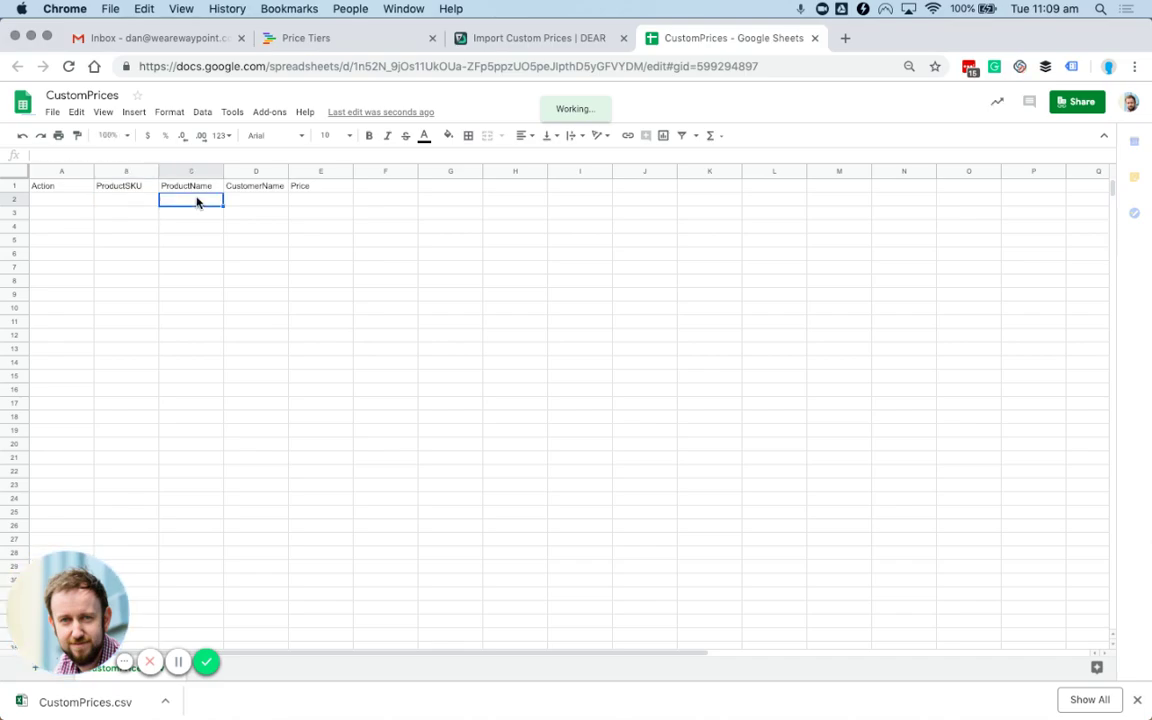
{"action": "left_click", "coordinate": [130, 205]}
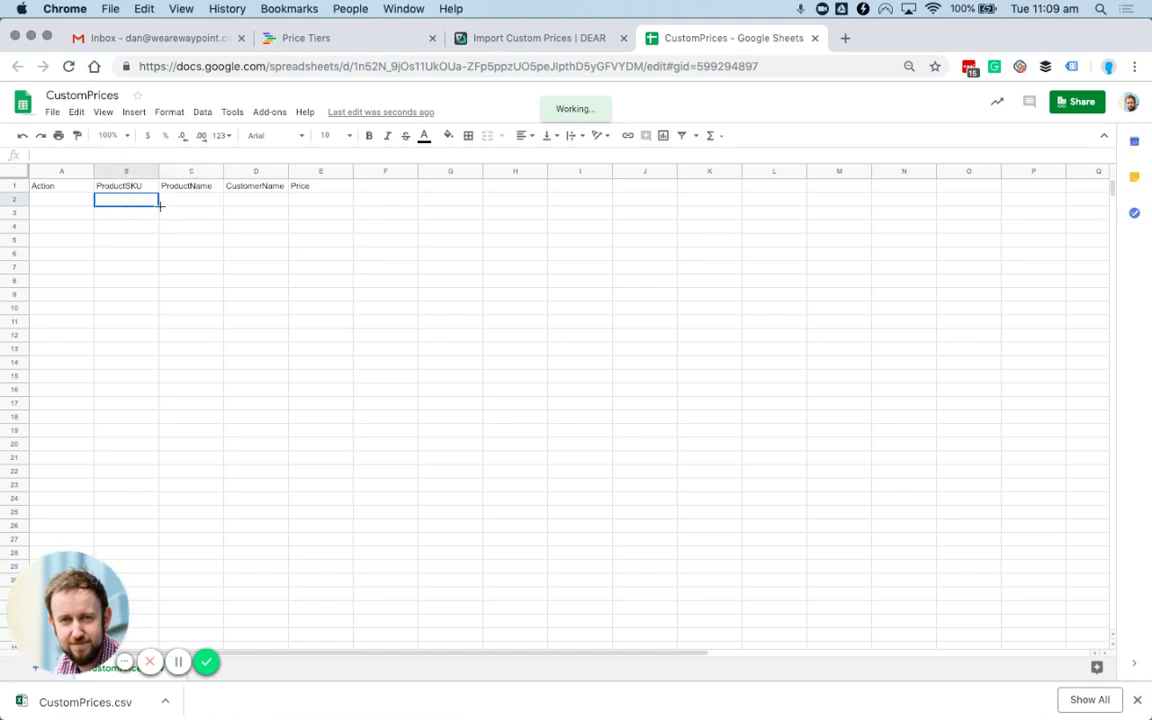
{"action": "type", "text": "SOCCERS"}
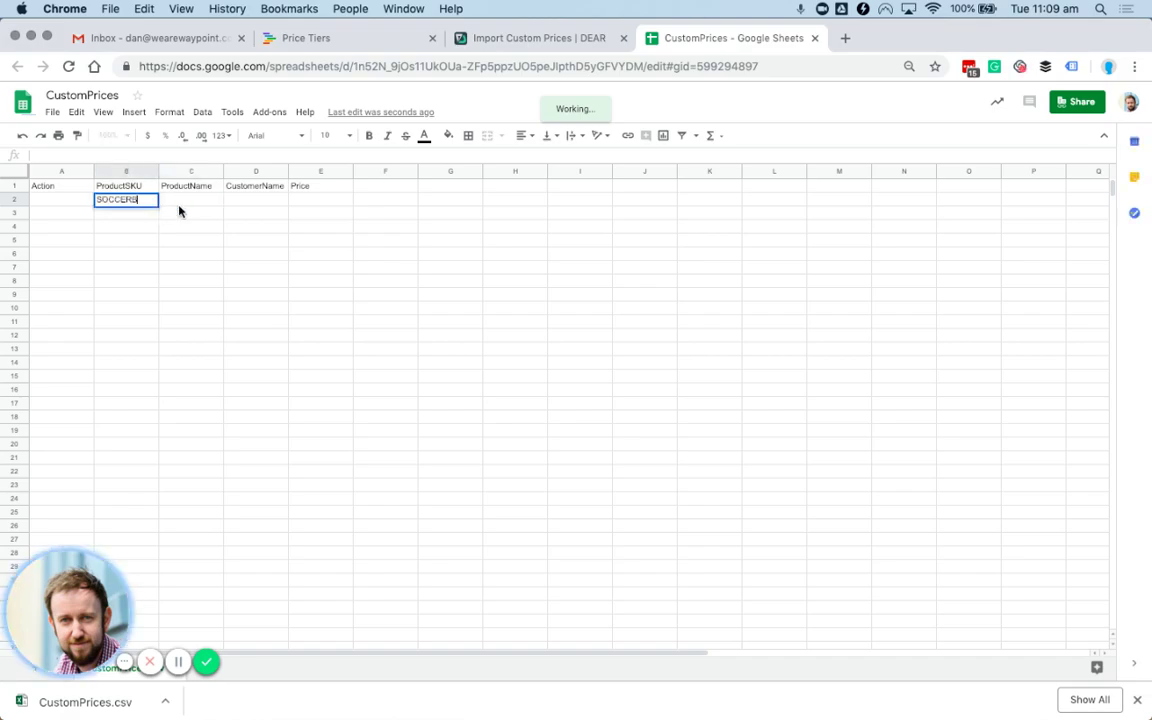
{"action": "type", "text": "ALL"}
{"action": "key", "text": "Tab"}
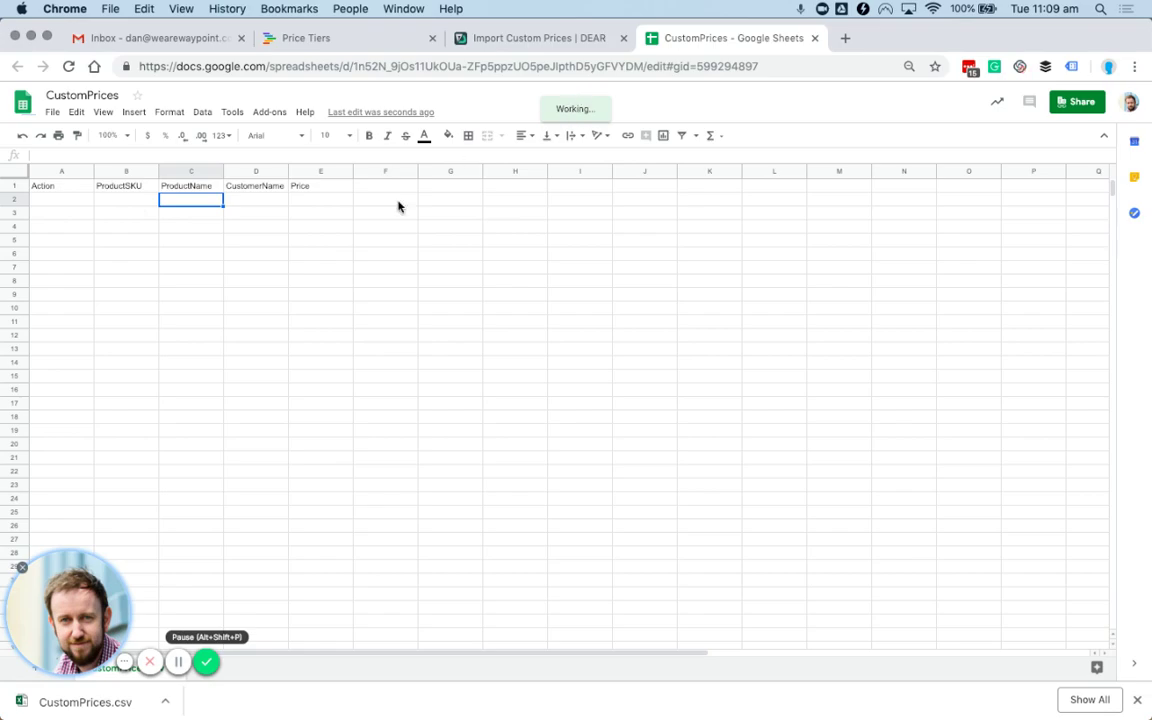
{"action": "left_click", "coordinate": [145, 203]}
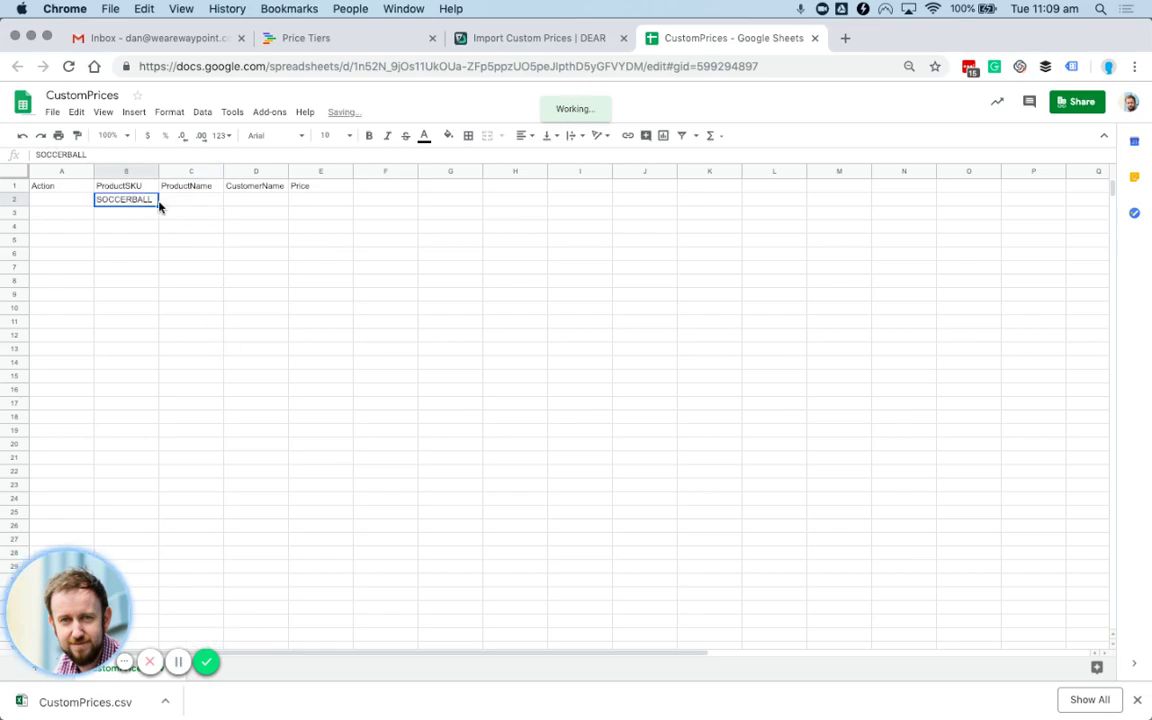
{"action": "left_click", "coordinate": [199, 203]}
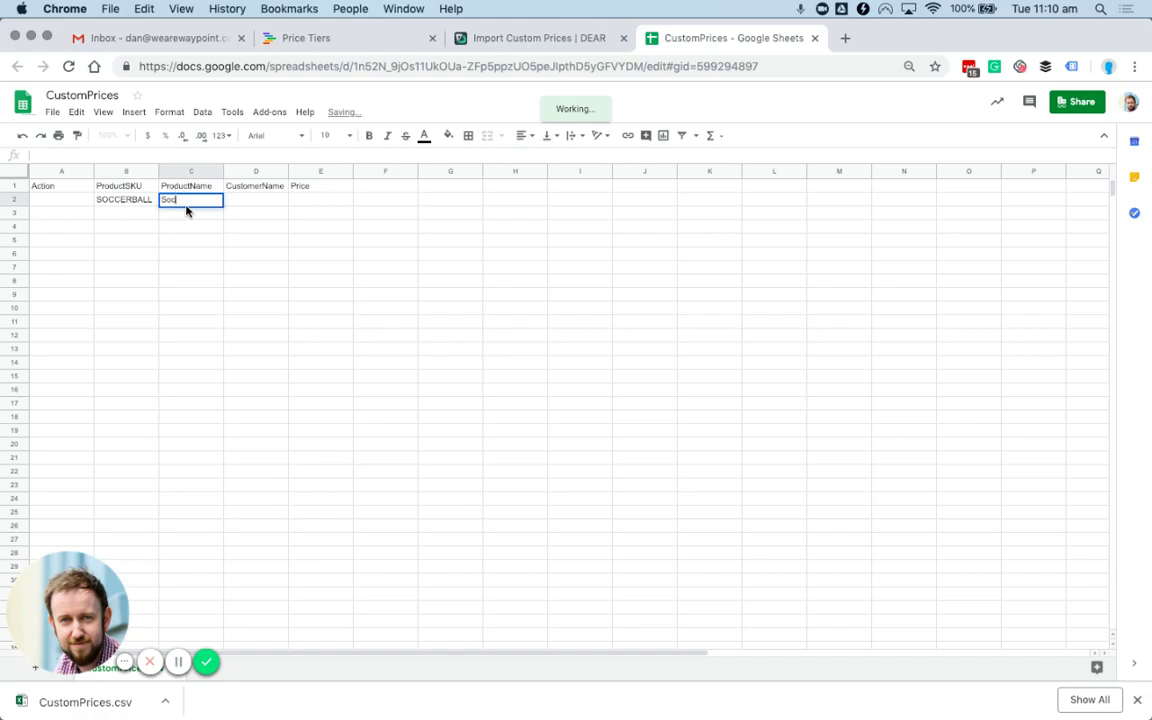
{"action": "type", "text": "Soccer Ball"}
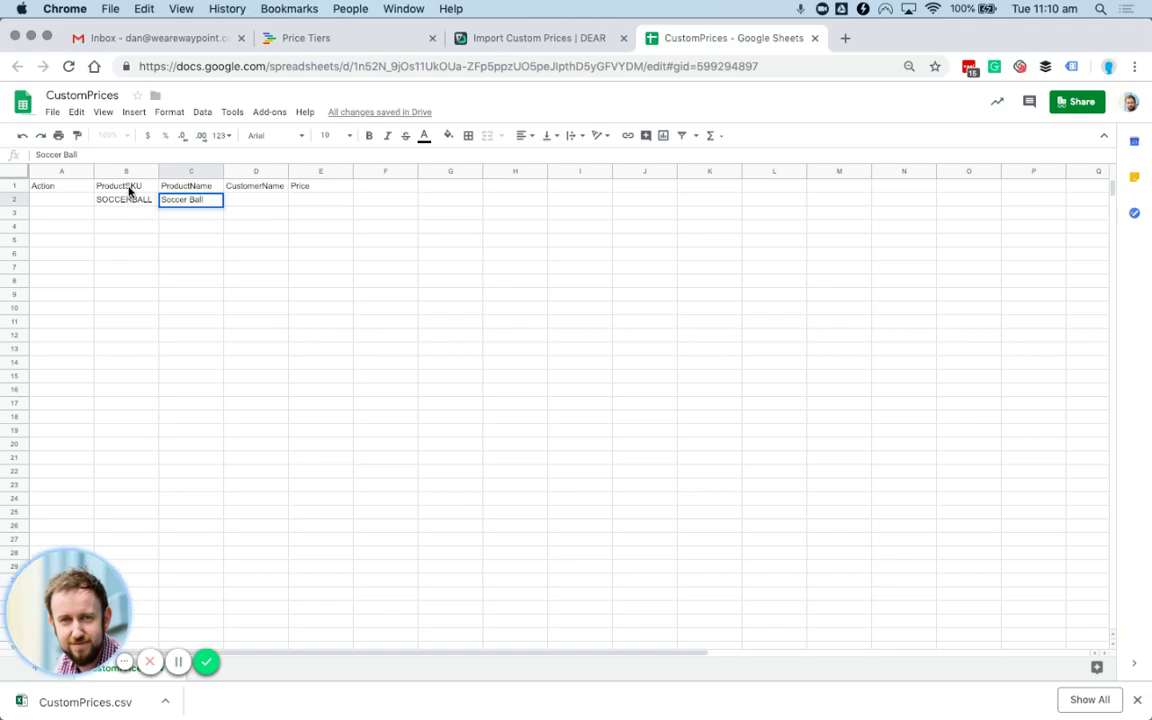
Step: Complete row 2 by filling in the customer's name and setting the price to 1.5
{"action": "left_click", "coordinate": [250, 205]}
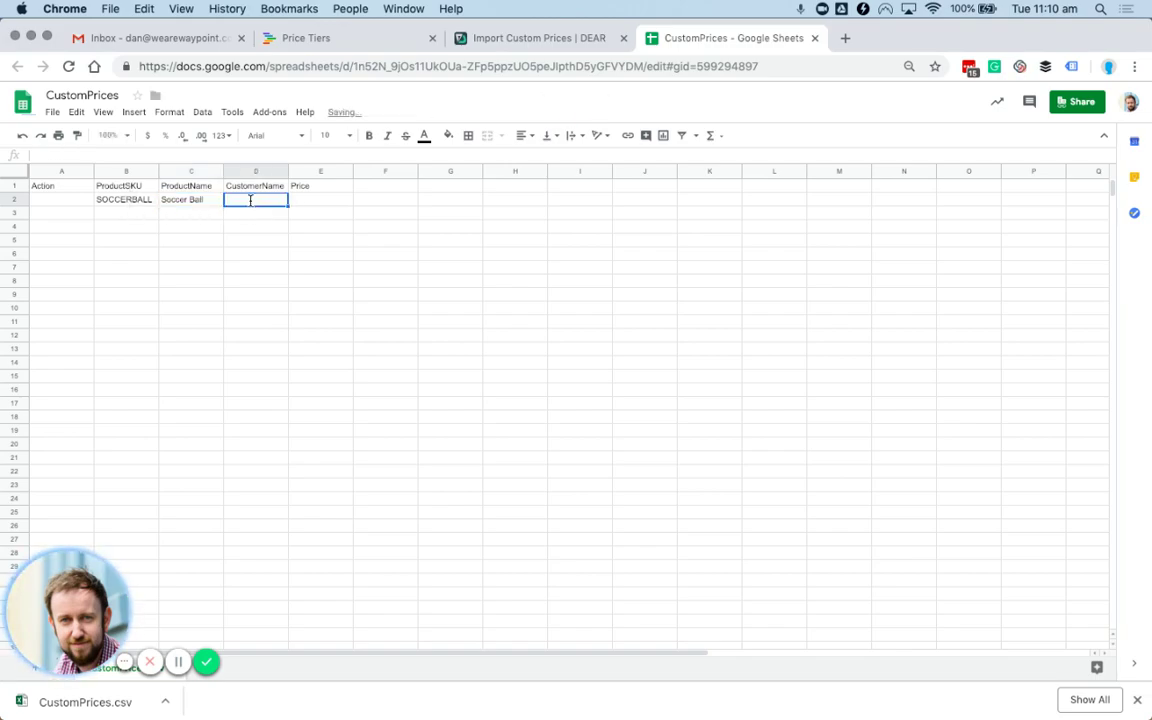
{"action": "type", "text": "Bob The Bluilder"}
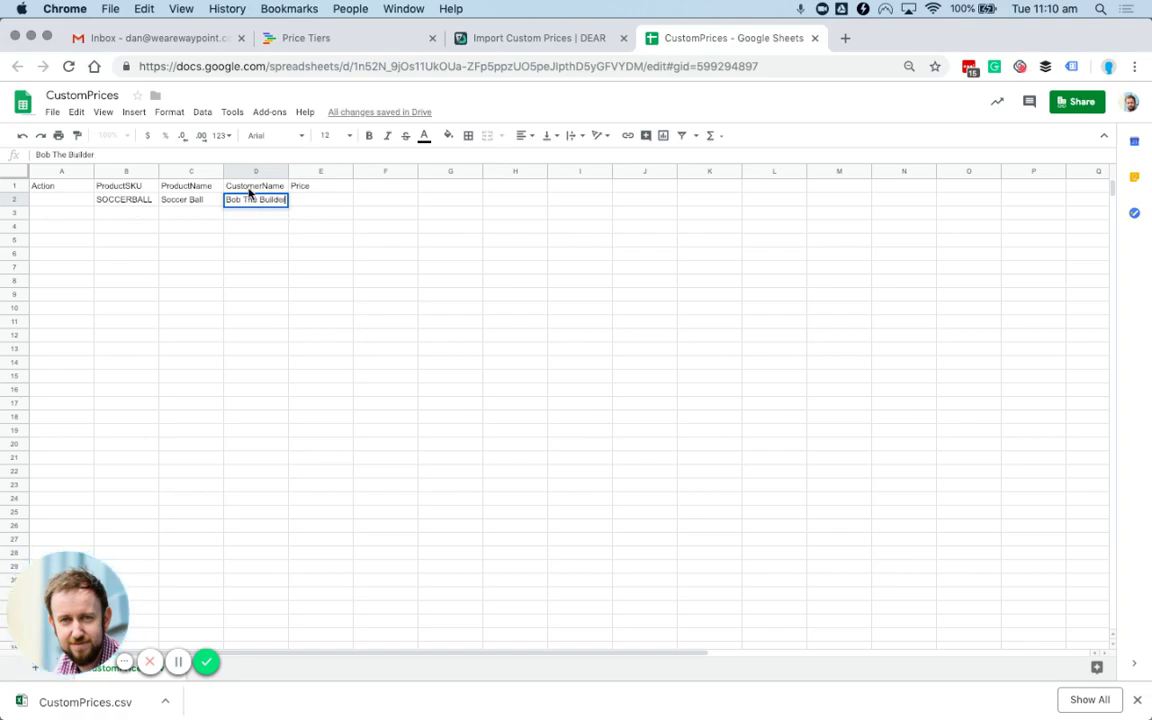
{"action": "key", "text": "Tab"}
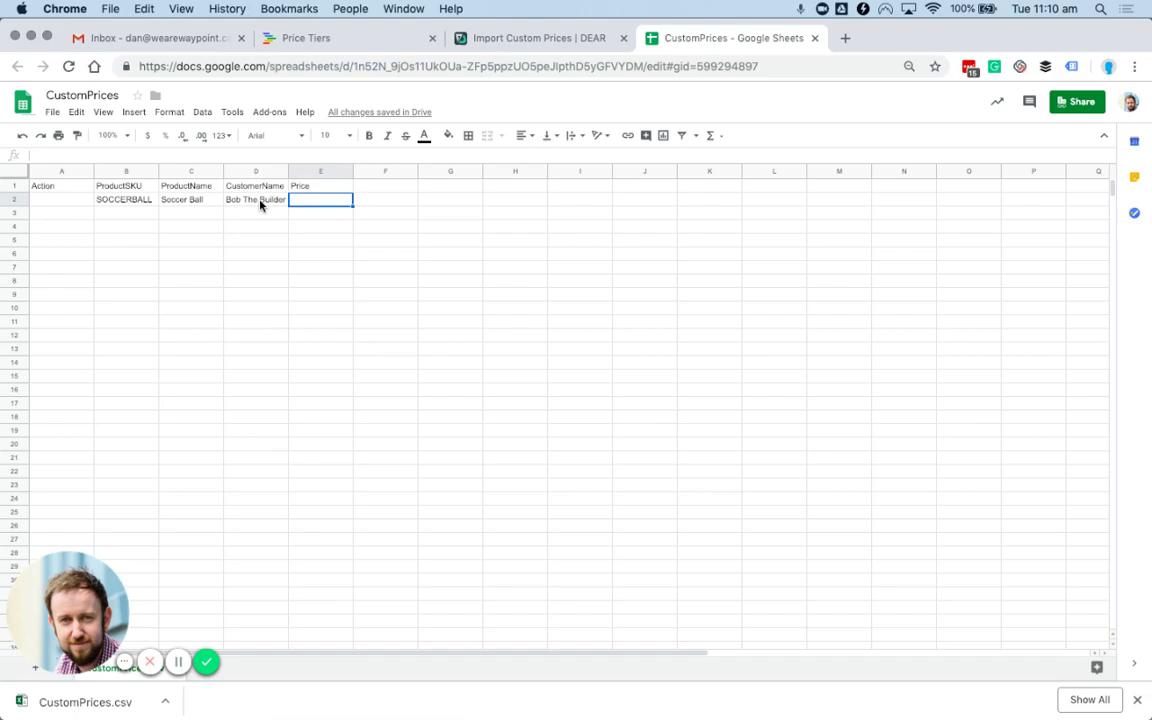
{"action": "type", "text": "1.5"}
{"action": "key", "text": "Return"}
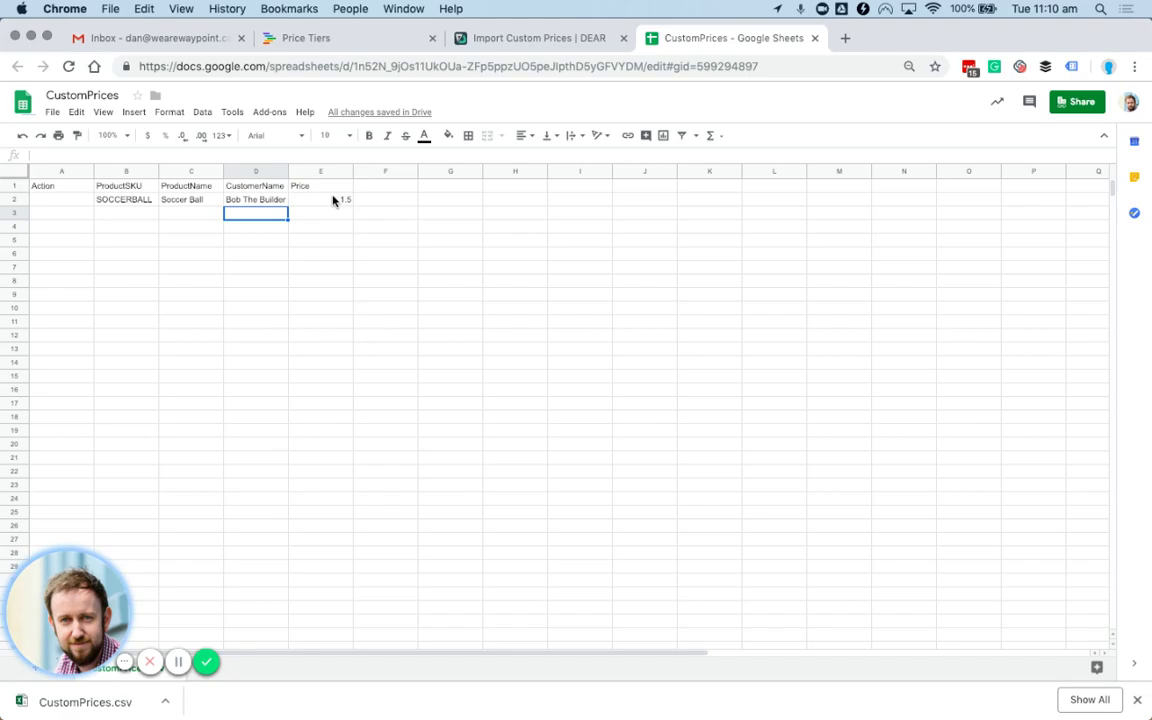
{"action": "left_click_drag", "start_coordinate": [136, 215], "coordinate": [131, 518]}
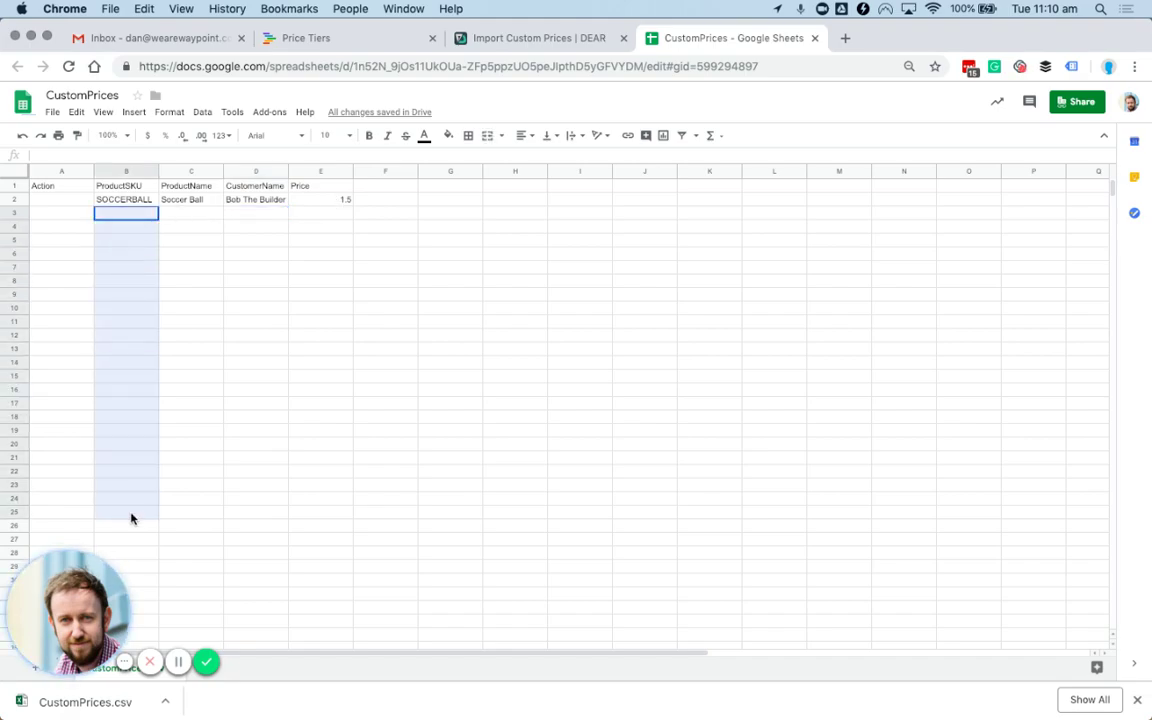
{"action": "left_click", "coordinate": [202, 446]}
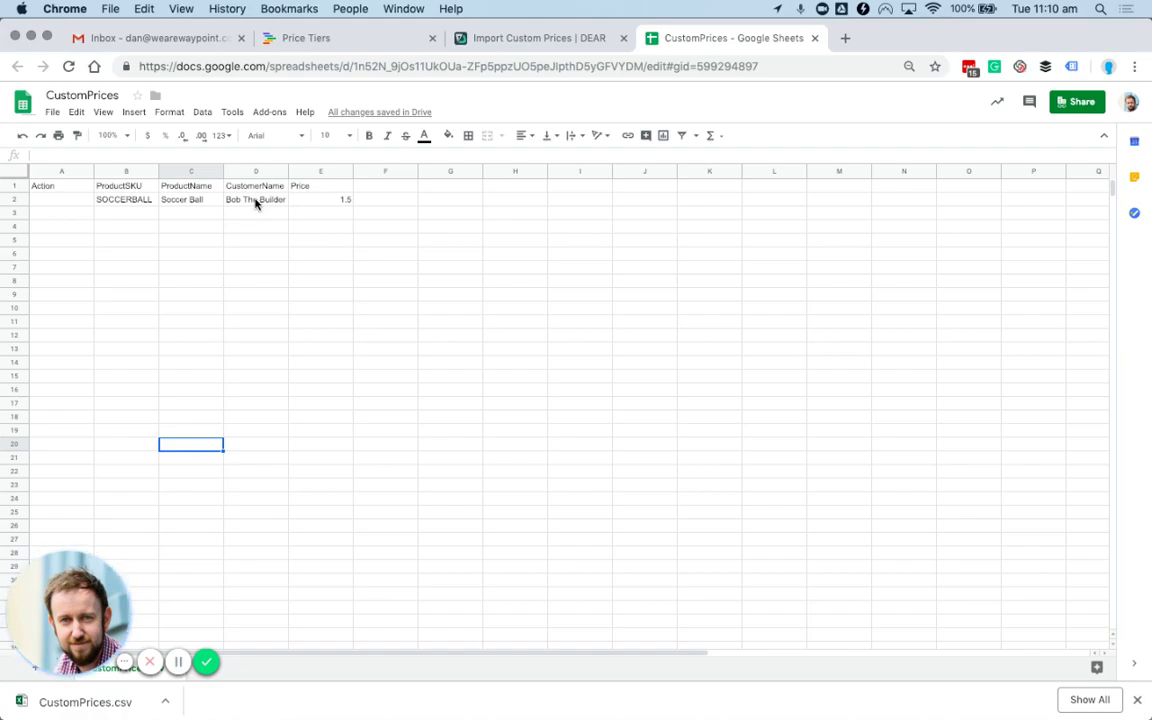
Step: Switch to DEAR, open the all-products list in a separate browser tab and look through its available export types
{"action": "left_click", "coordinate": [512, 40]}
{"action": "mouse_move", "coordinate": [345, 200]}
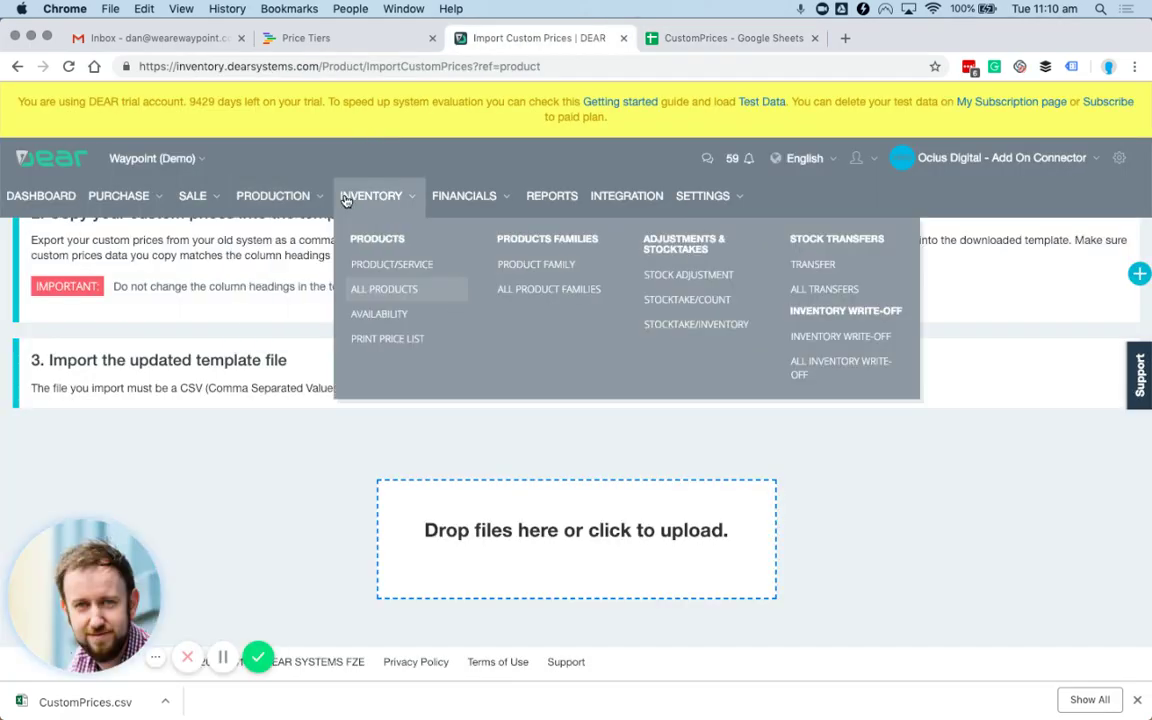
{"action": "left_click", "coordinate": [386, 290], "text": "super"}
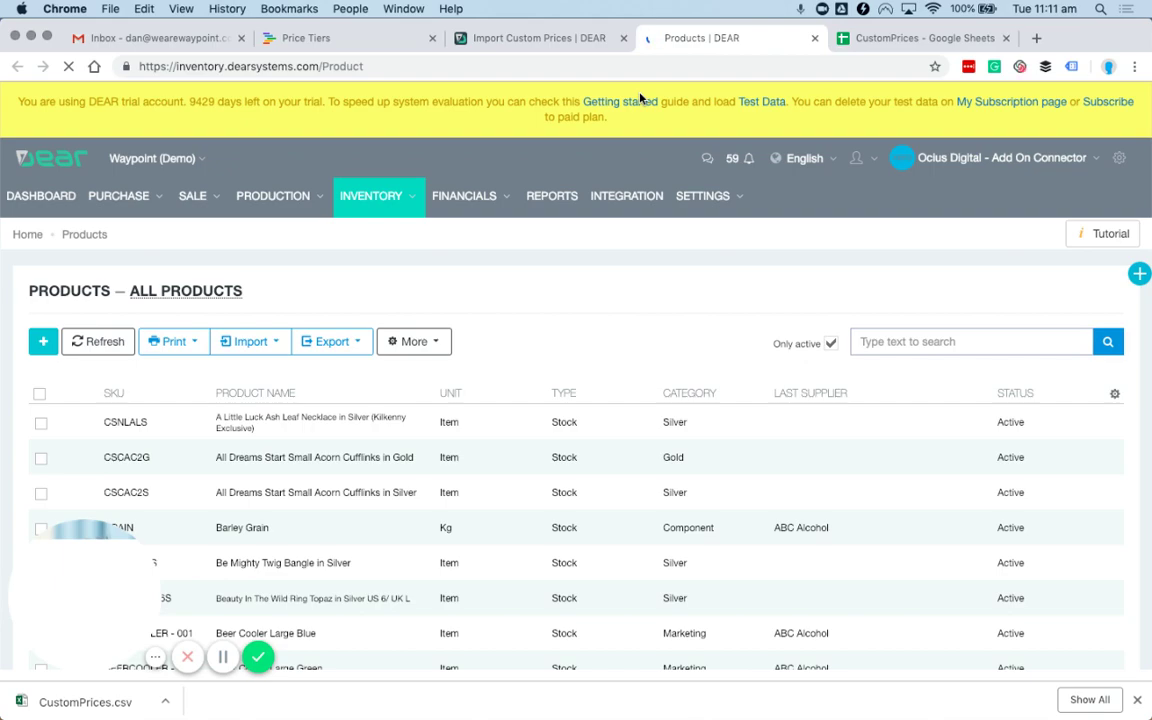
{"action": "left_click", "coordinate": [345, 341]}
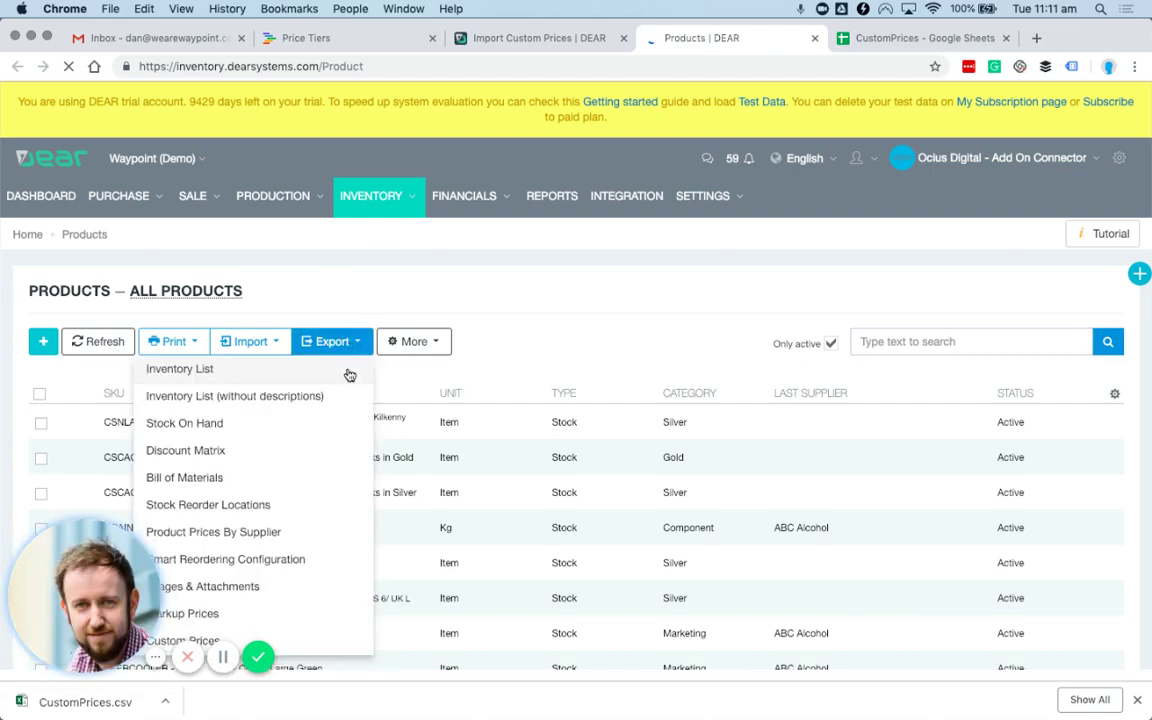
{"action": "left_click", "coordinate": [547, 336]}
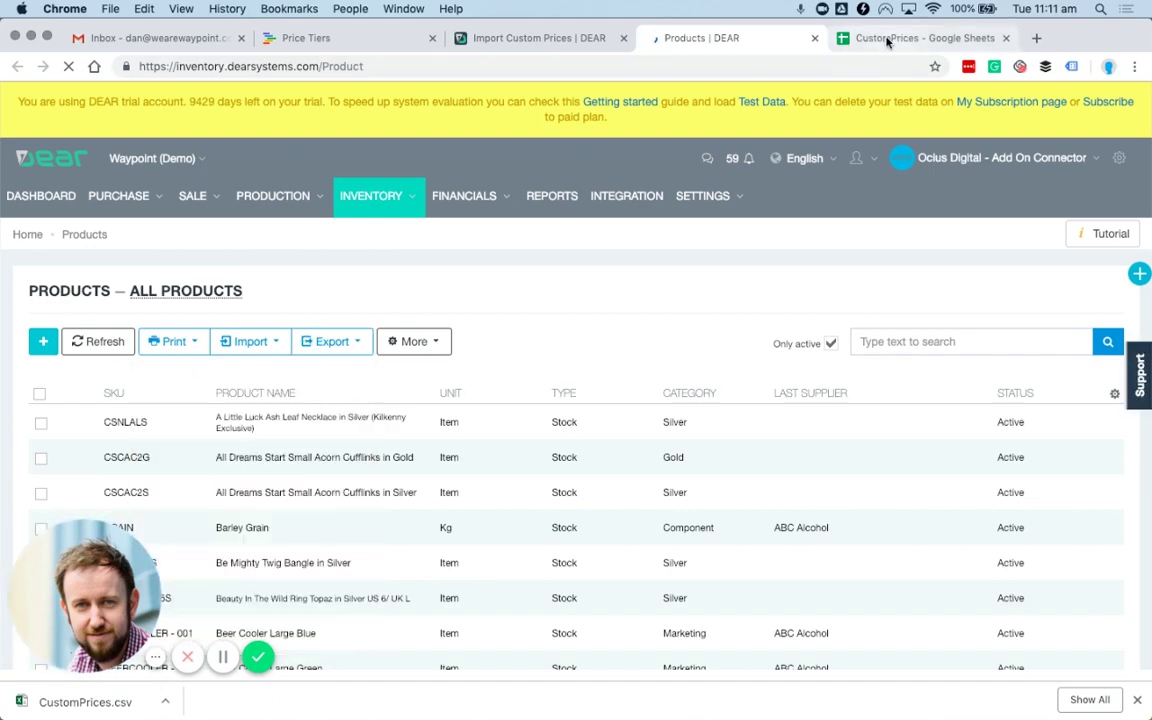
Step: Return to the CustomPrices sheet in Google Sheets and download the current sheet as comma-separated values (.csv)
{"action": "key", "text": "ctrl+Tab"}
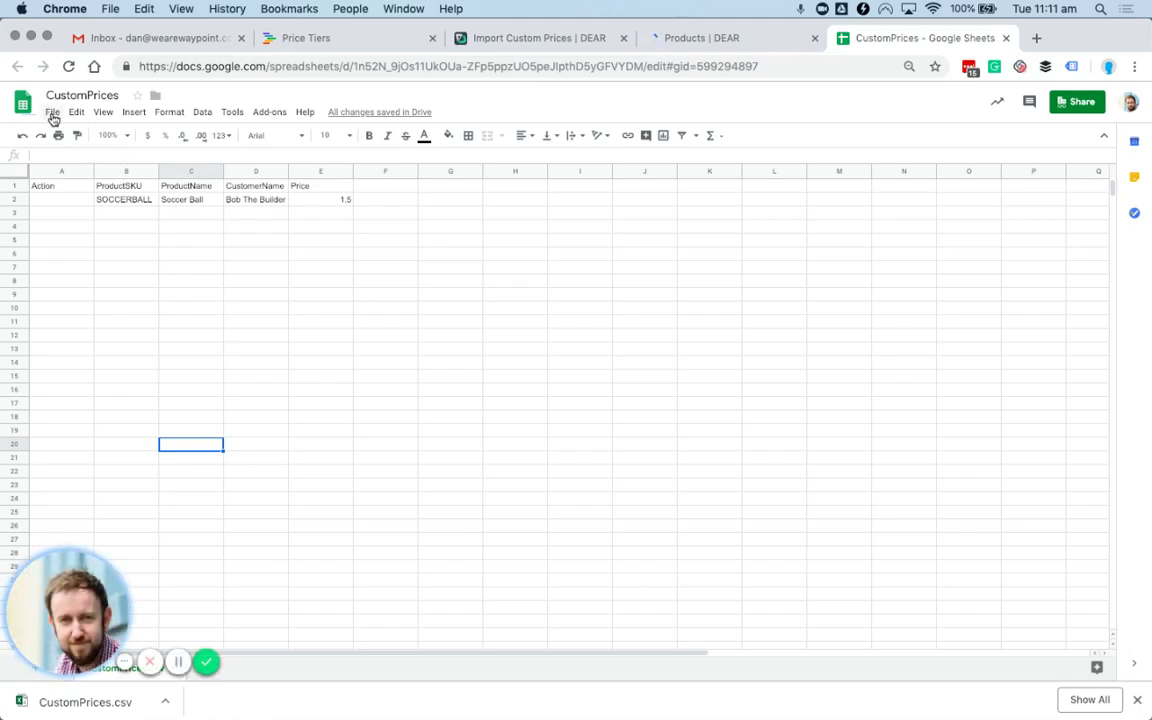
{"action": "key", "text": "ctrl+alt+f"}
{"action": "mouse_move", "coordinate": [105, 257]}
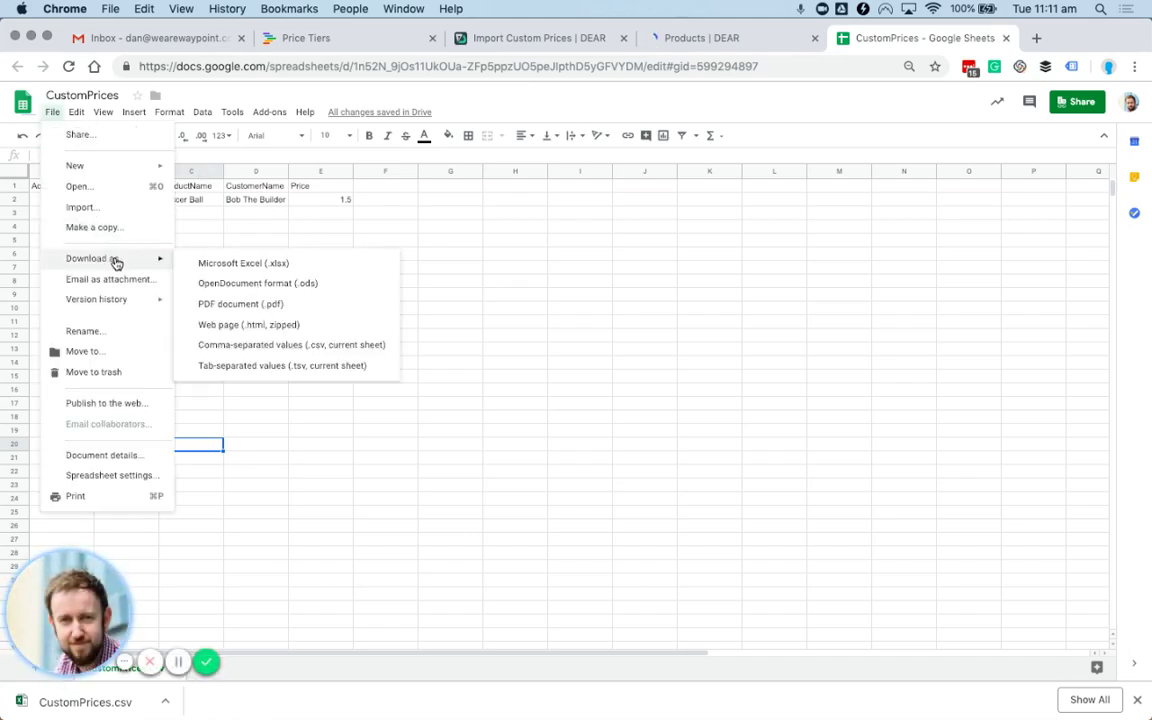
{"action": "left_click", "coordinate": [333, 346]}
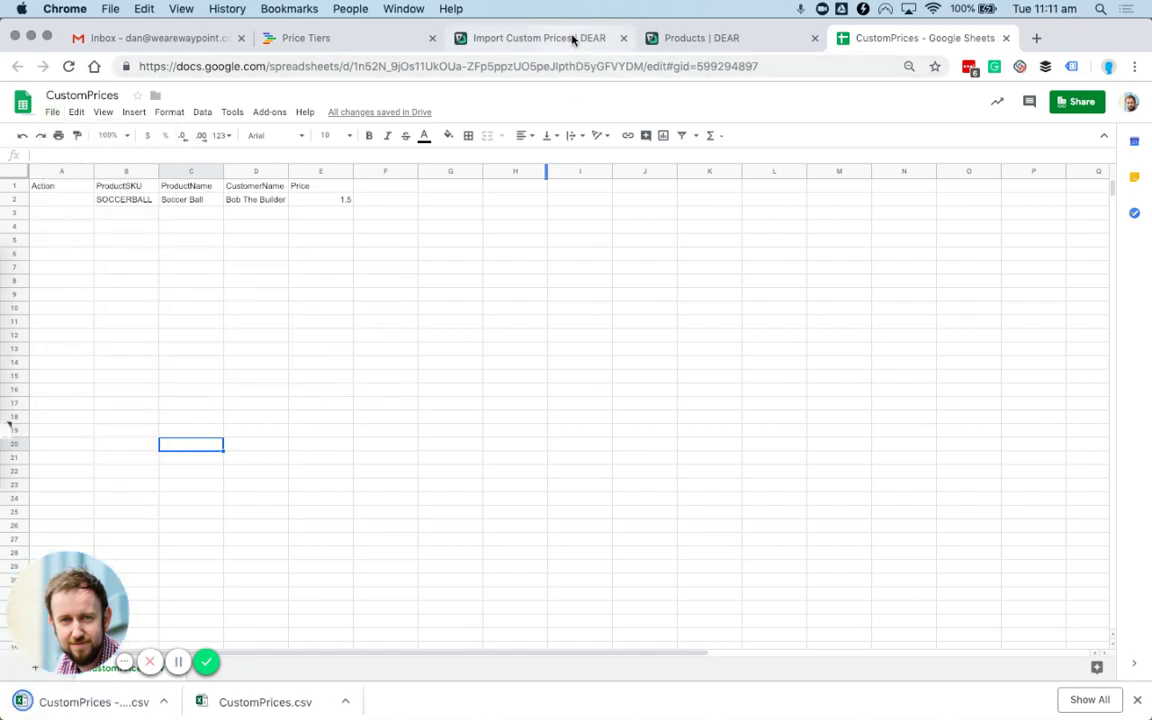
Step: Upload the newly downloaded CustomPrices CSV file to the Import Custom Prices page in DEAR
{"action": "left_click", "coordinate": [538, 38]}
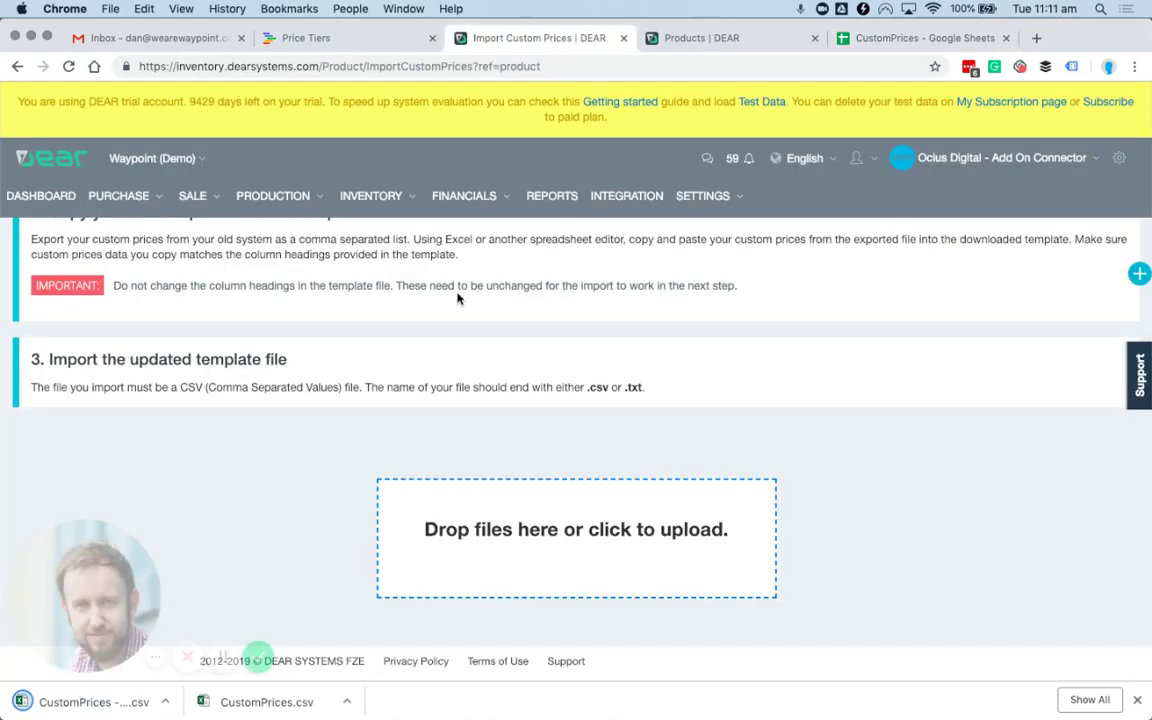
{"action": "left_click_drag", "start_coordinate": [94, 702], "coordinate": [440, 572]}
{"action": "scroll", "coordinate": [537, 389], "scroll_direction": "down", "scroll_amount": 1}
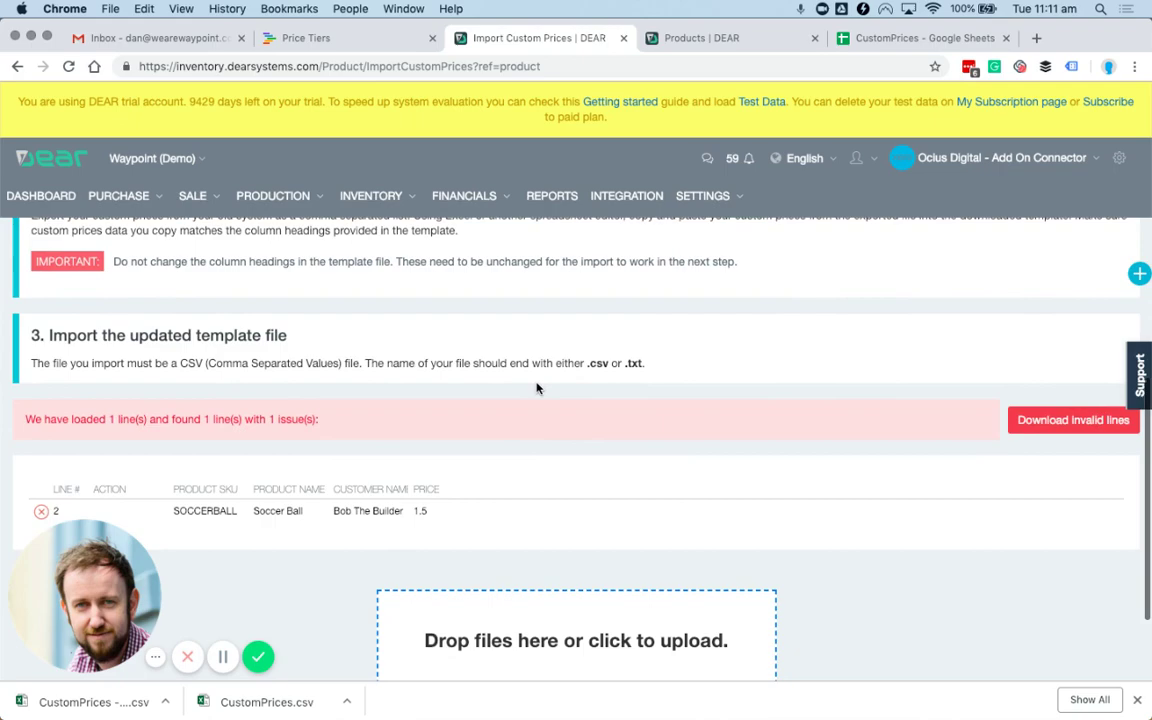
Step: Examine the issue details for line 2 of the imported file and dismiss the message
{"action": "scroll", "coordinate": [391, 394], "scroll_direction": "down", "scroll_amount": 2}
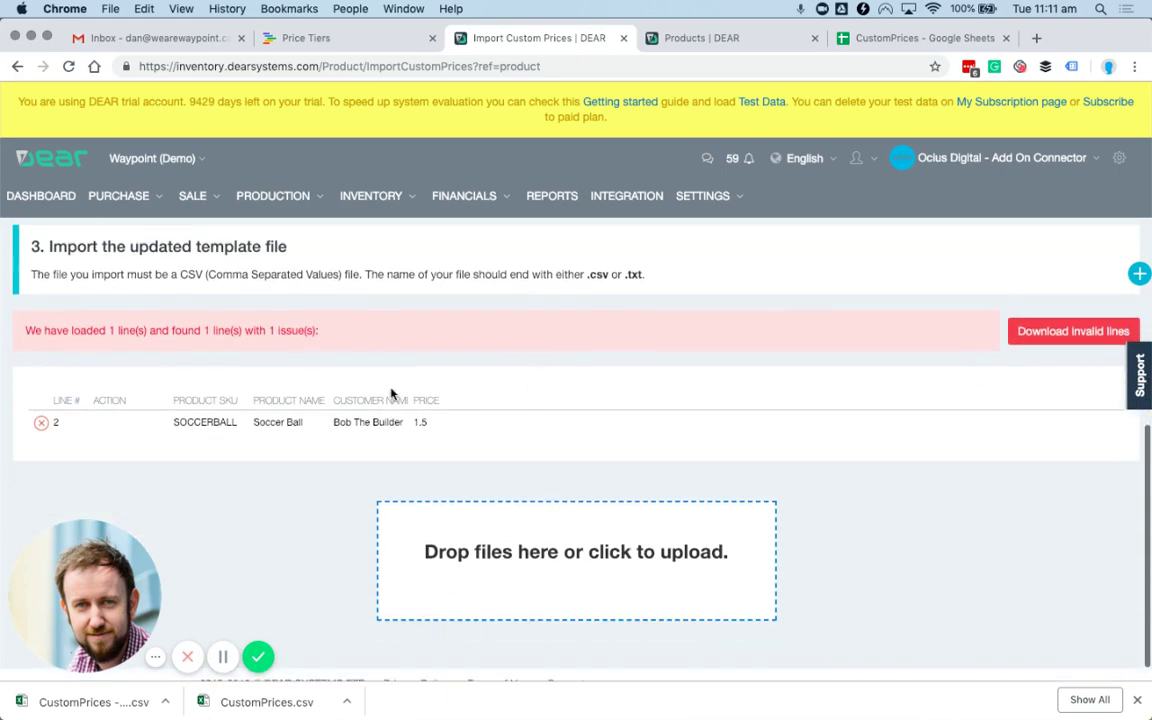
{"action": "left_click", "coordinate": [42, 425]}
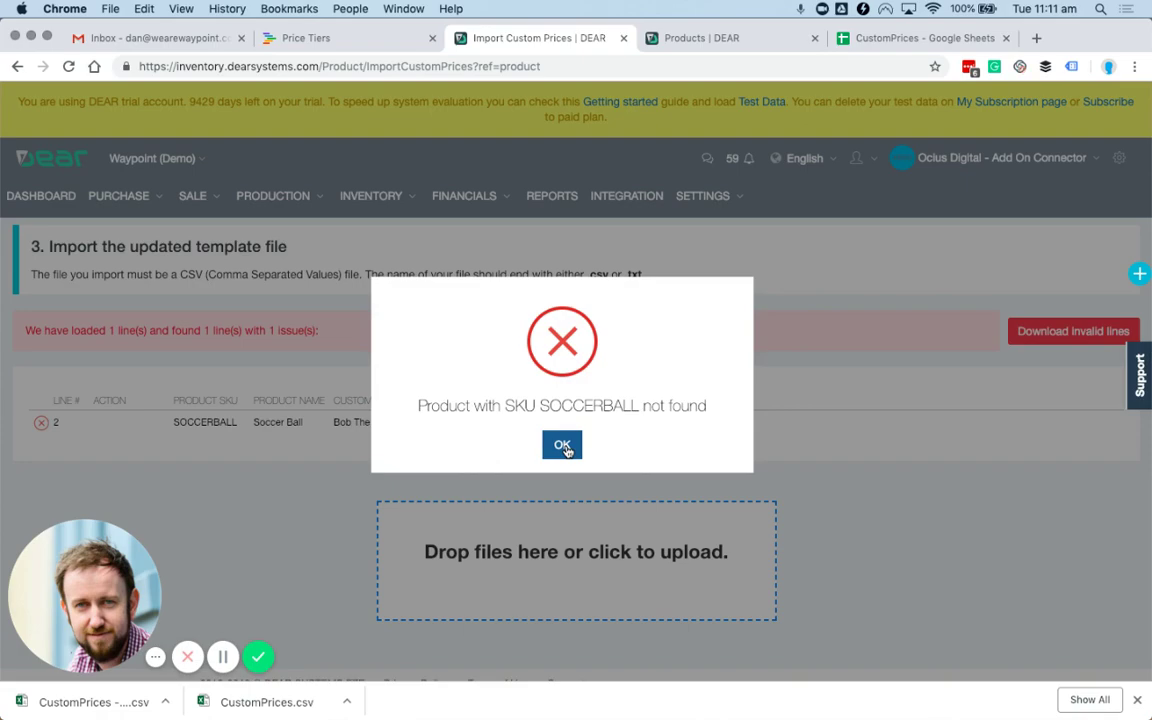
{"action": "left_click", "coordinate": [562, 445]}
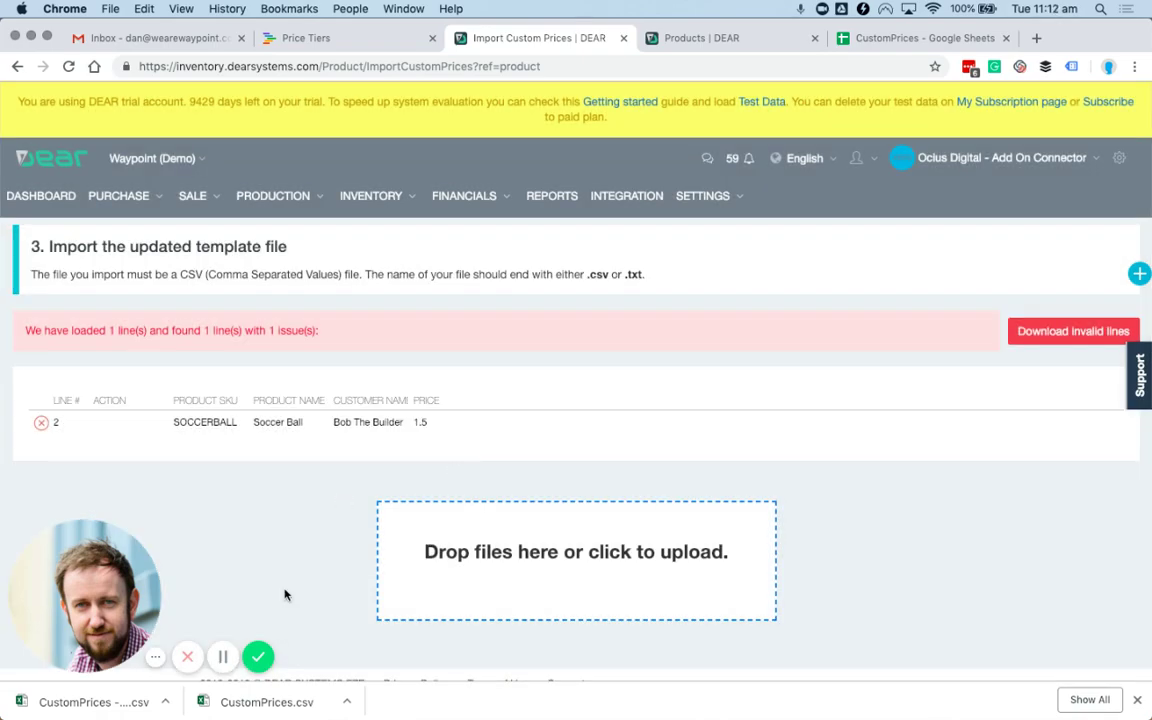